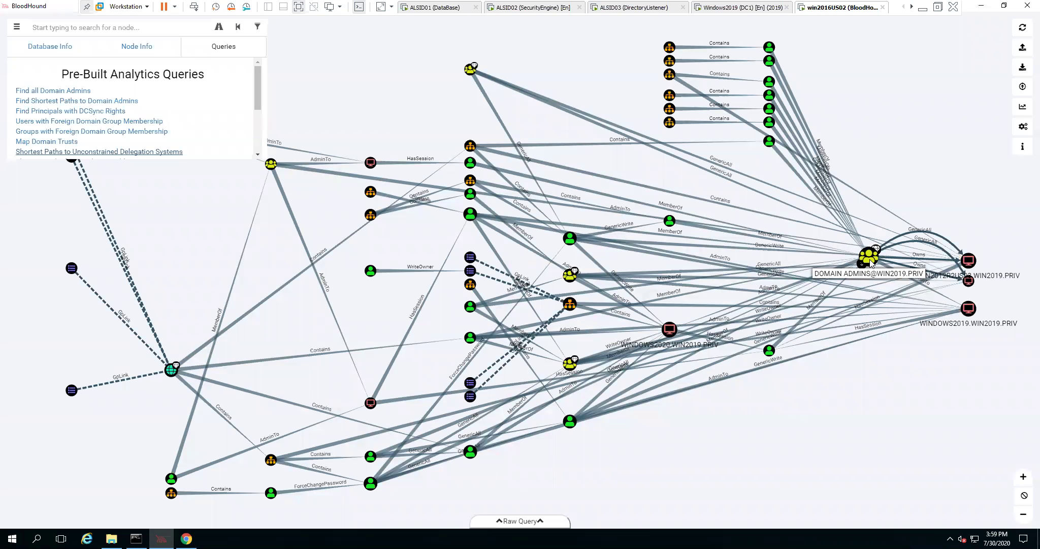
# Switch to the ALSID02 machine, read the recommendations for the Dangerous delegation indicator and close its details
pyautogui.click(526, 10)
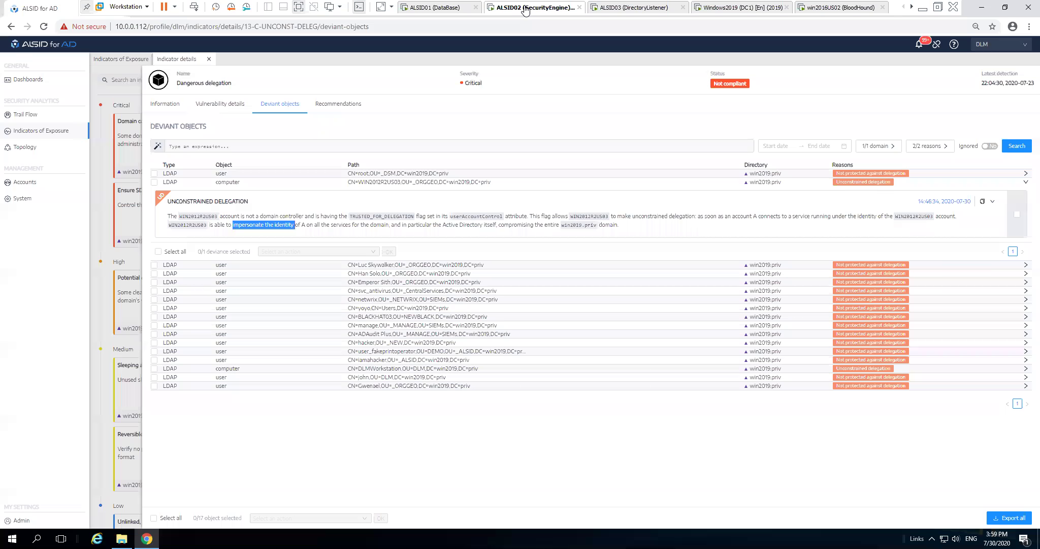
pyautogui.click(341, 104)
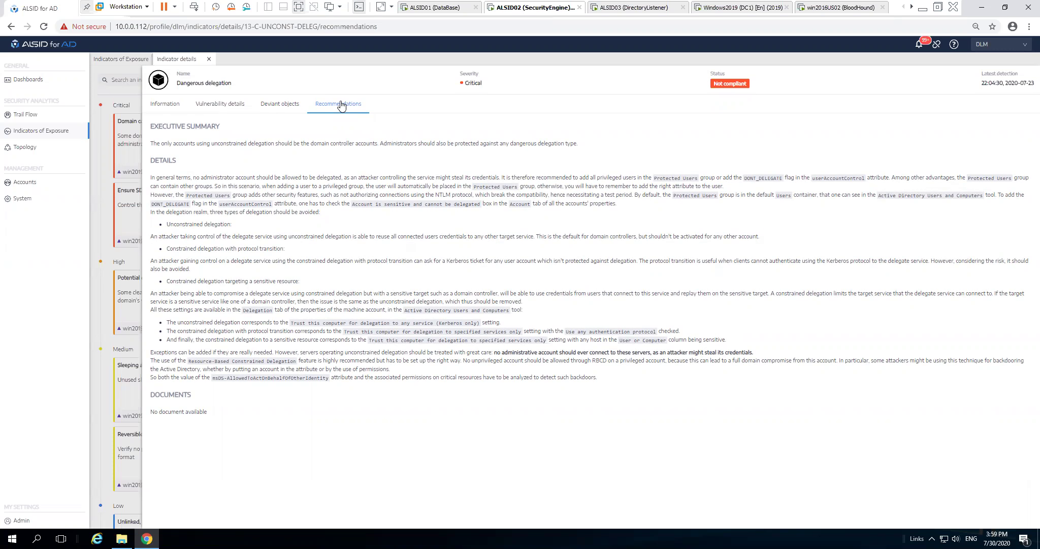
pyautogui.click(209, 59)
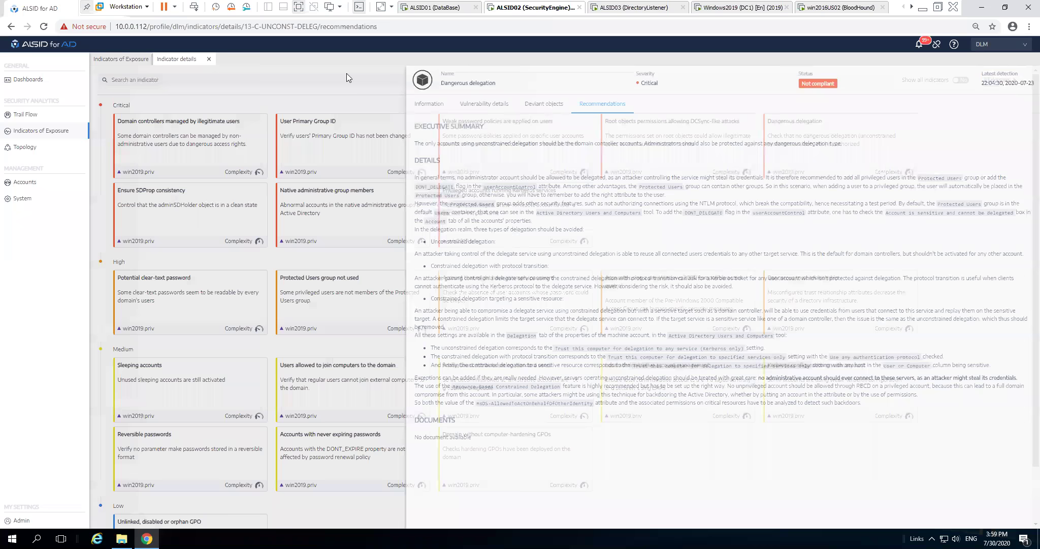
# Switch to the Windows2019 domain controller and open the delegation settings of computer WIN2012R2US03 in the _ORGGEO organizational unit
pyautogui.click(765, 7)
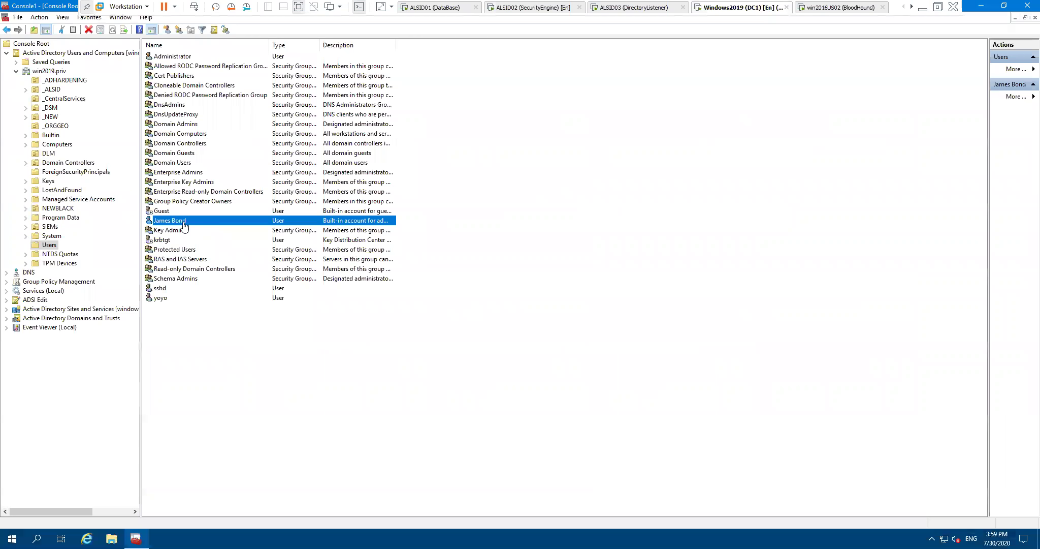
pyautogui.click(53, 126)
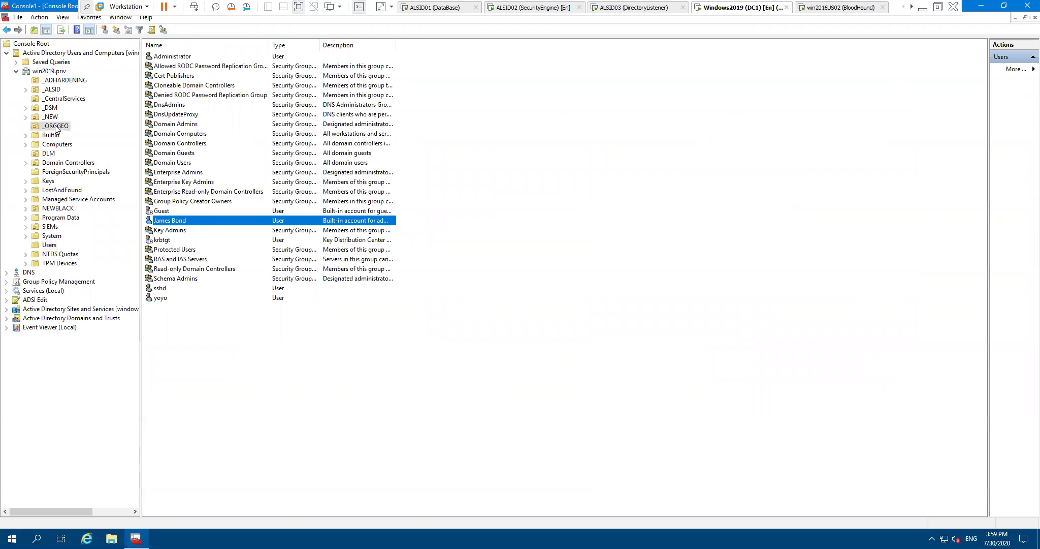
pyautogui.doubleClick(187, 153)
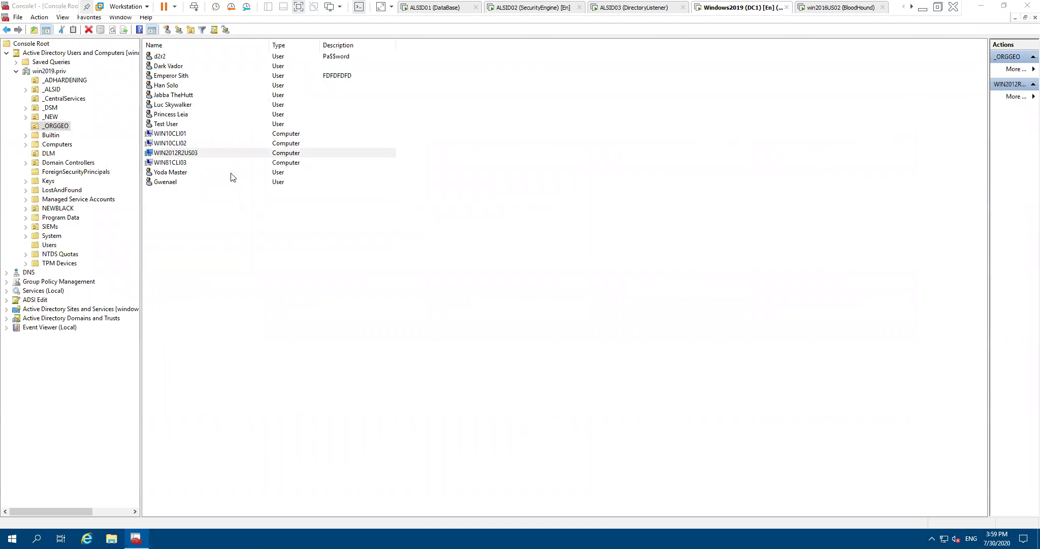
pyautogui.click(547, 163)
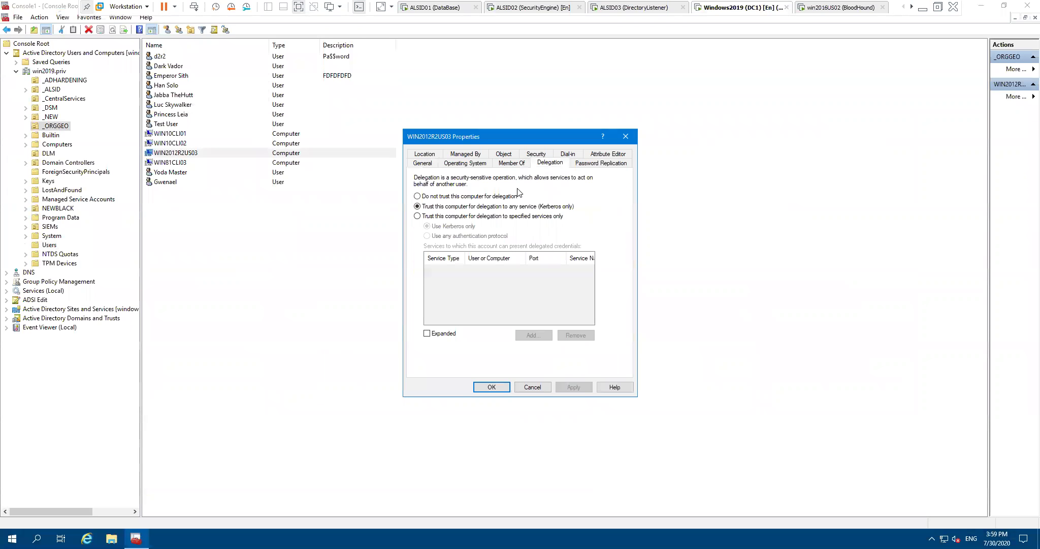
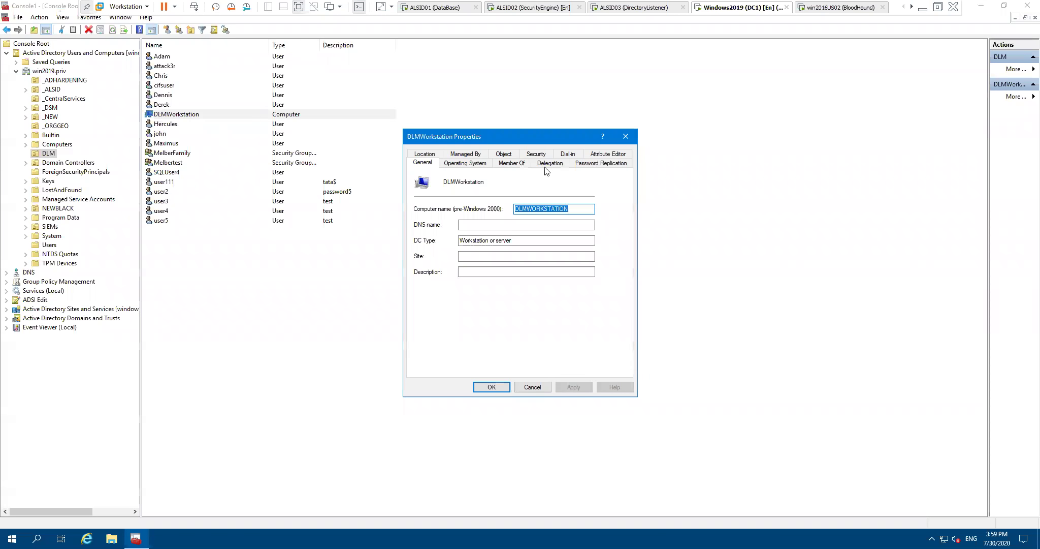
# Set DLMWorkstation's delegation to "Do not trust this computer for delegation" and save its properties
pyautogui.click(549, 164)
pyautogui.click(461, 197)
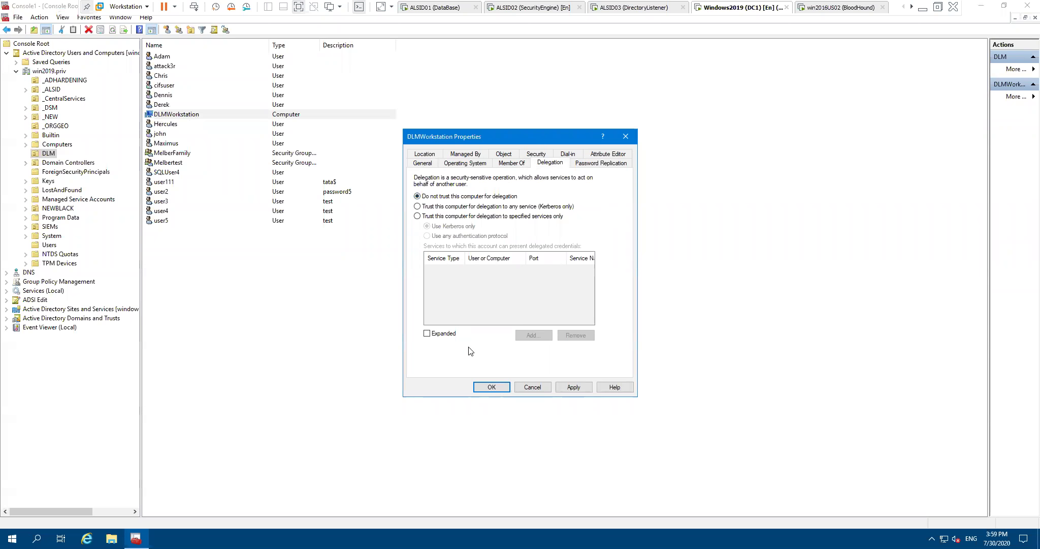
pyautogui.click(493, 387)
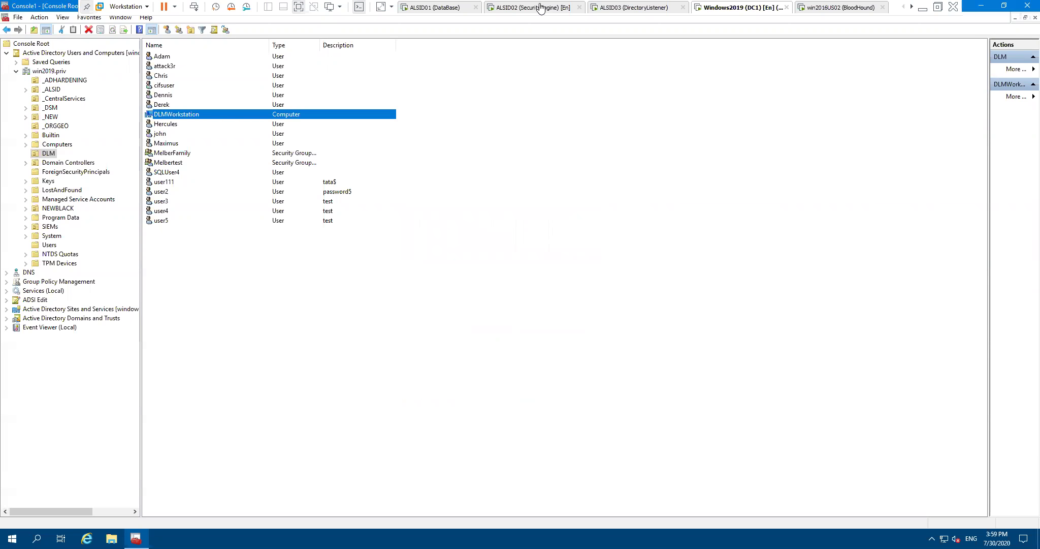
# Switch back to Alsid for AD and check the deviant objects of the Dangerous delegation indicator
pyautogui.click(542, 8)
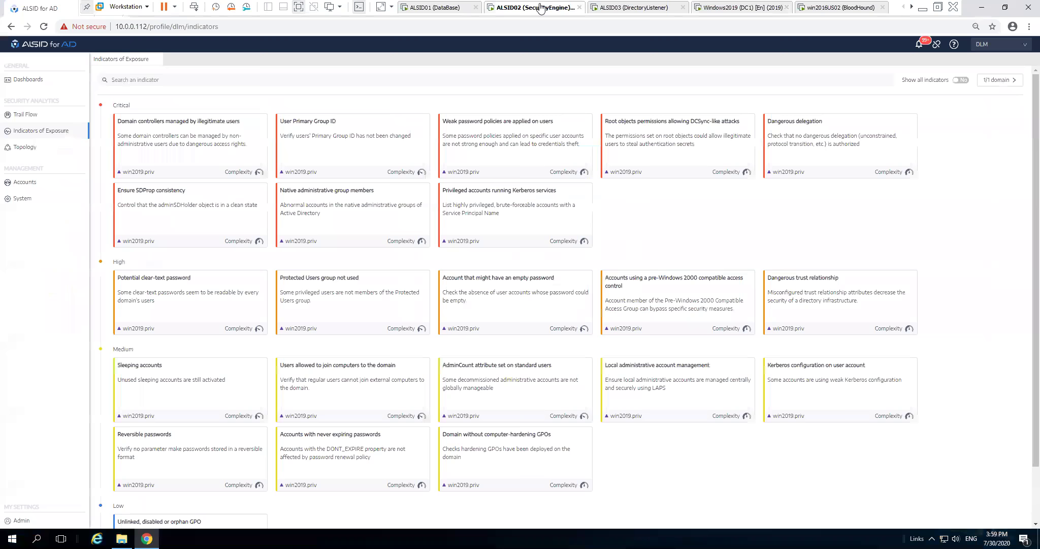
pyautogui.click(828, 145)
pyautogui.click(288, 107)
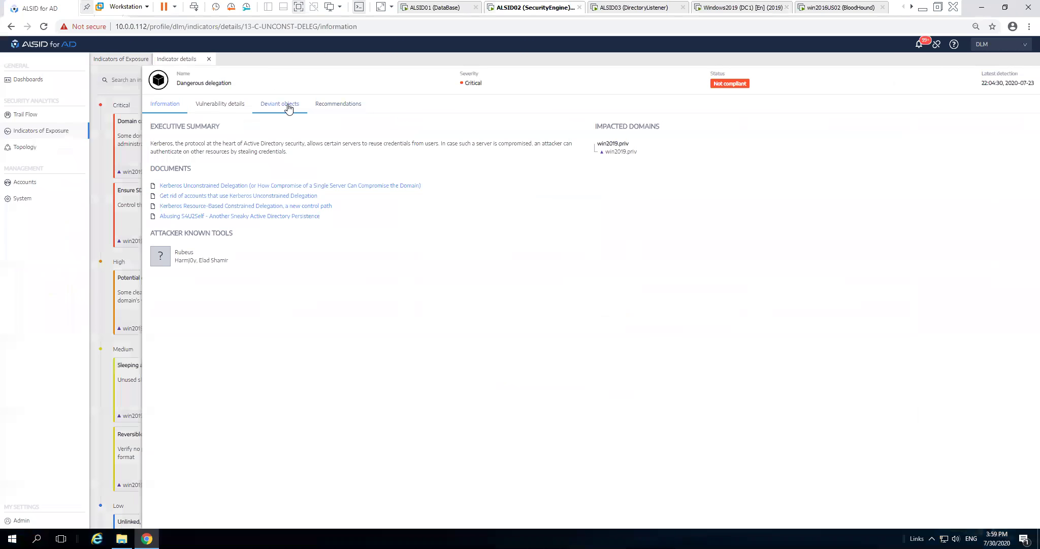
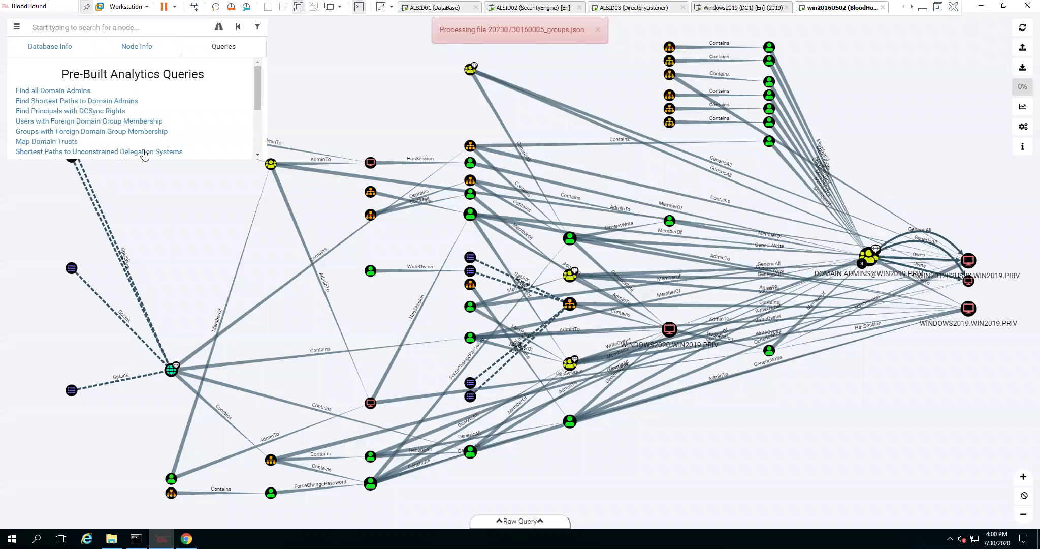
# Rerun BloodHound's Shortest Paths to Unconstrained Delegation Systems query, and close the Dangerous delegation details back in Alsid for AD
pyautogui.click(144, 152)
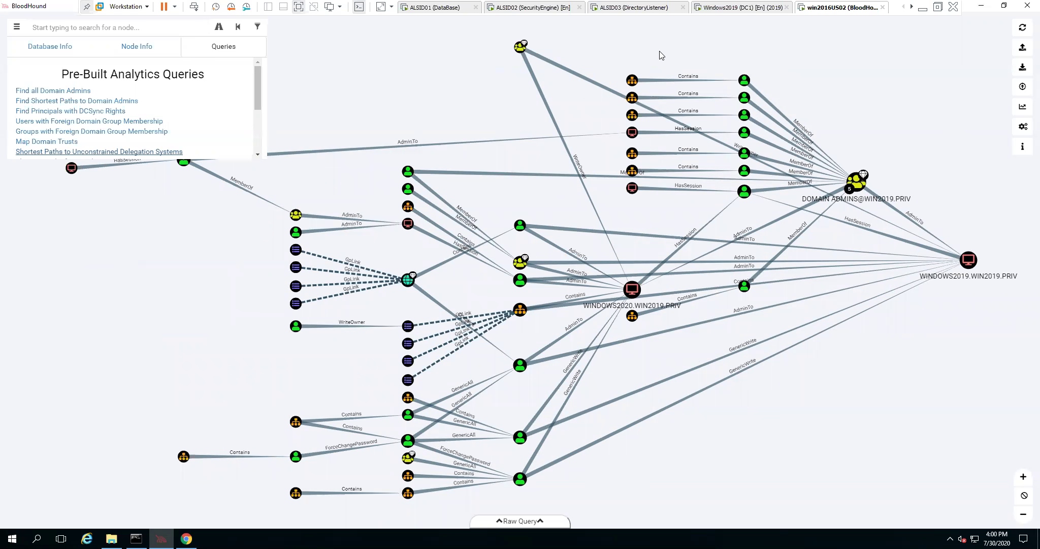
pyautogui.click(532, 10)
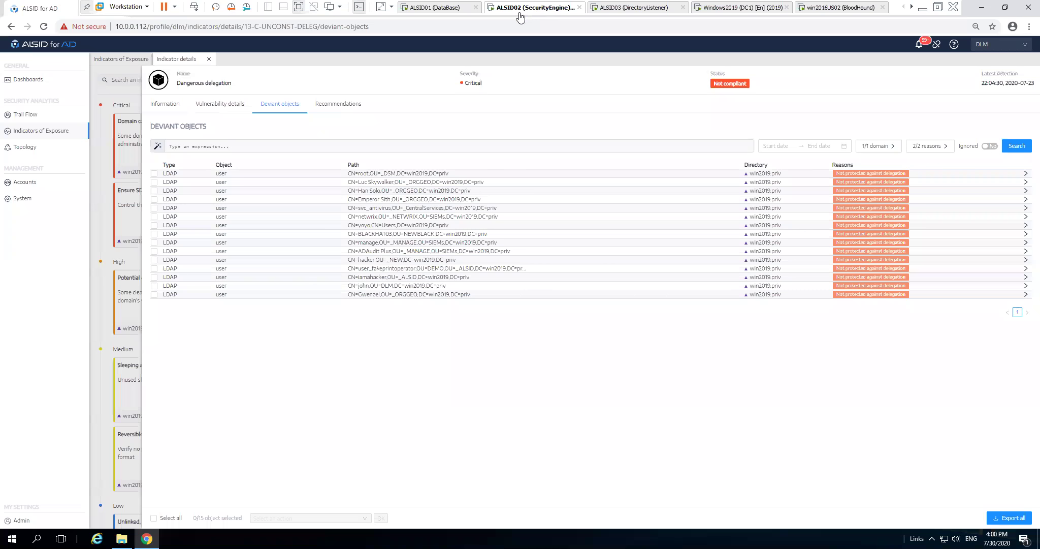
pyautogui.click(209, 60)
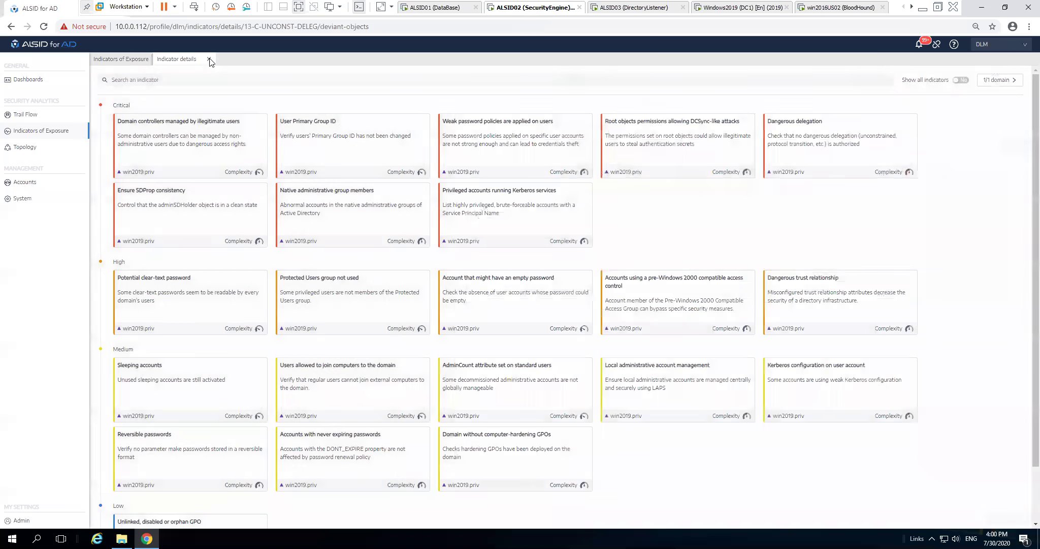
# Show all indicators of exposure to review the full set, and turn the Show all indicators option back off
pyautogui.click(959, 80)
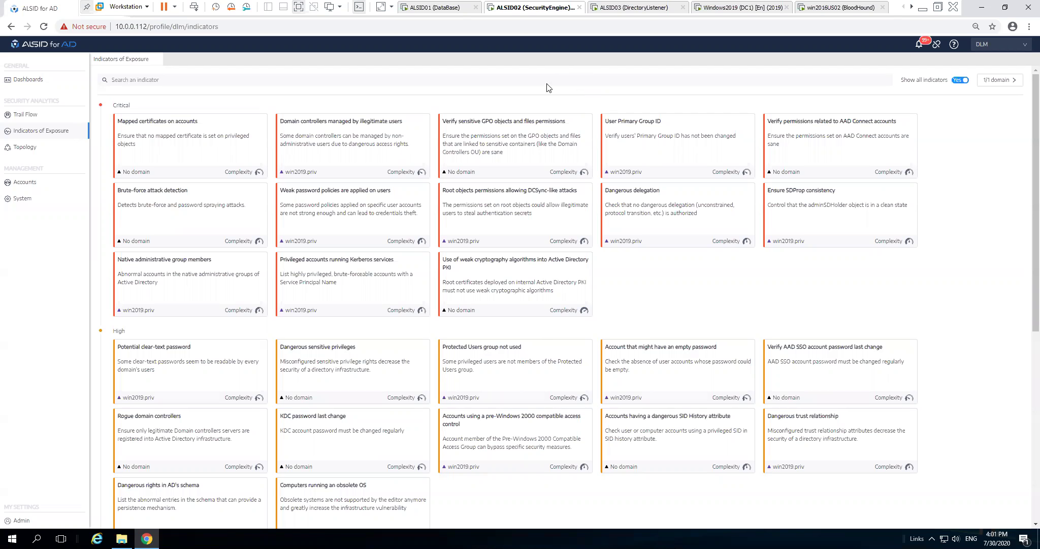
pyautogui.click(925, 10)
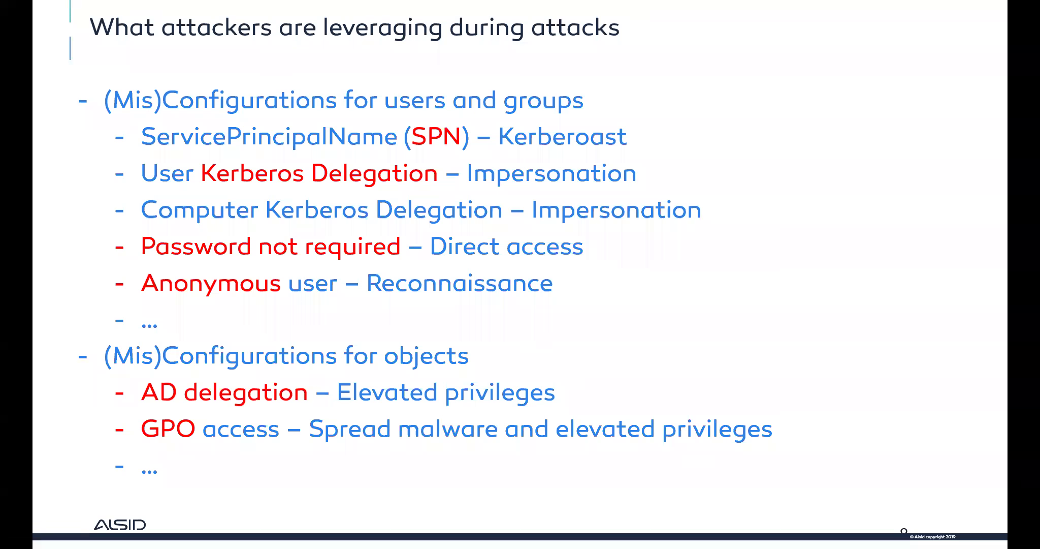
pyautogui.hotkey('alt', 'Tab')
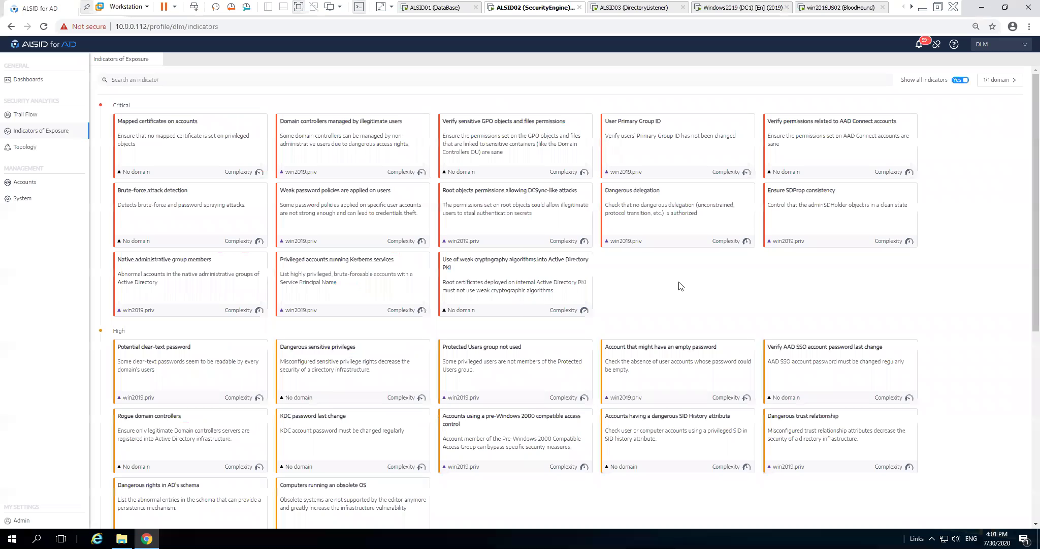
pyautogui.click(960, 80)
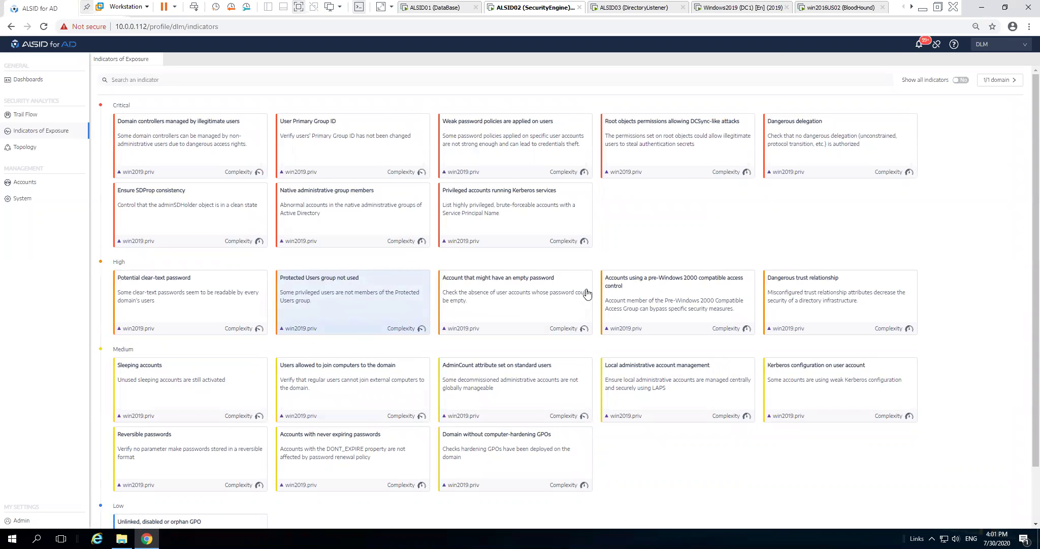
# Review the first deviant user's details under the "Account that might have an empty password" indicator
pyautogui.click(513, 293)
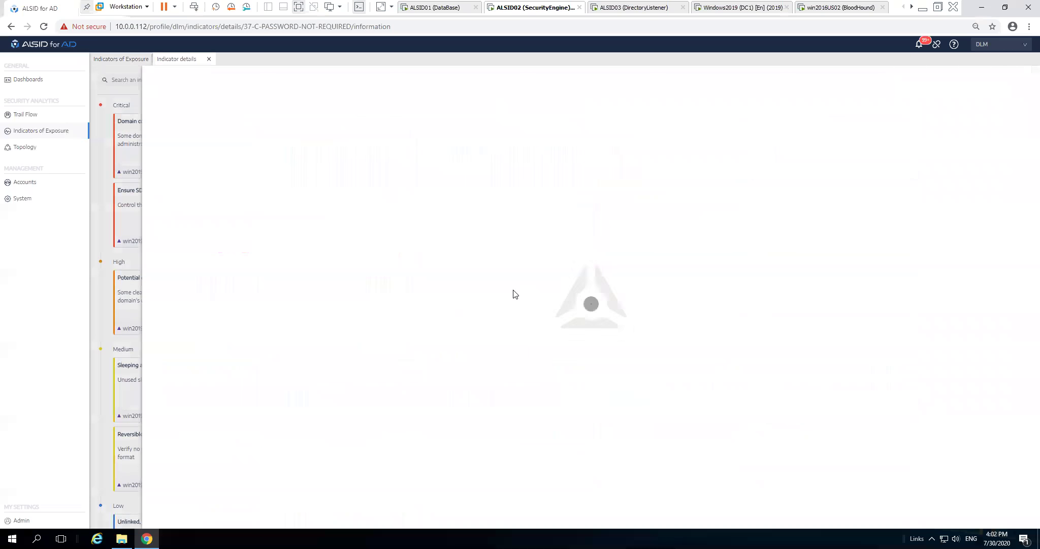
pyautogui.click(285, 106)
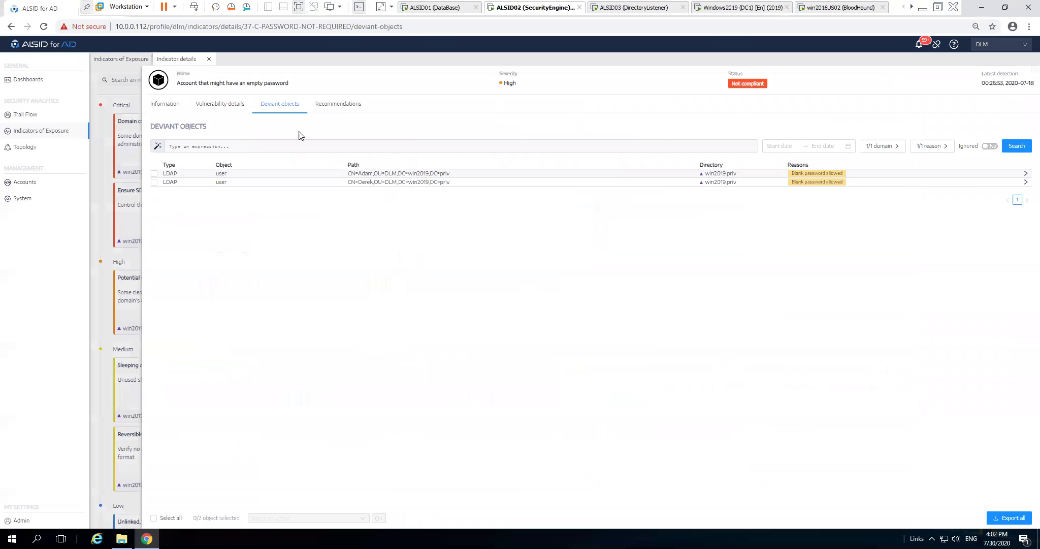
pyautogui.click(330, 174)
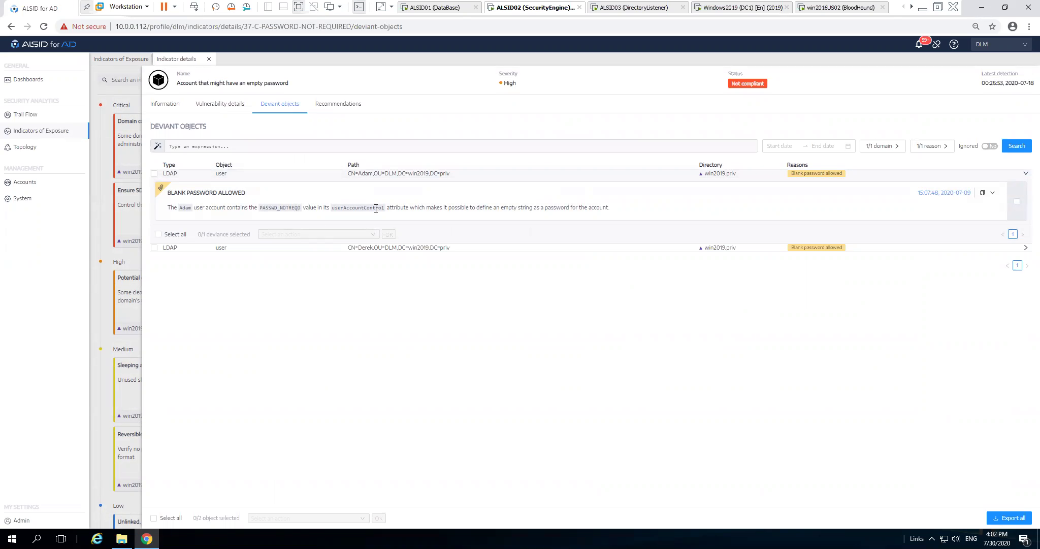
# On the Windows2019 domain controller, inspect the userAccountControl attribute of the first user account in the DLM organizational unit
pyautogui.click(727, 7)
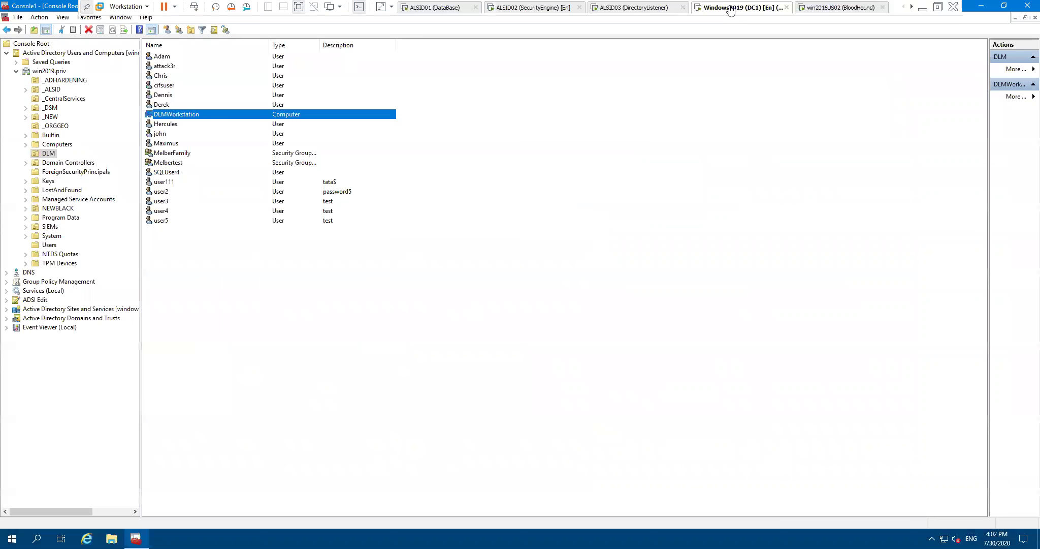
pyautogui.click(163, 57)
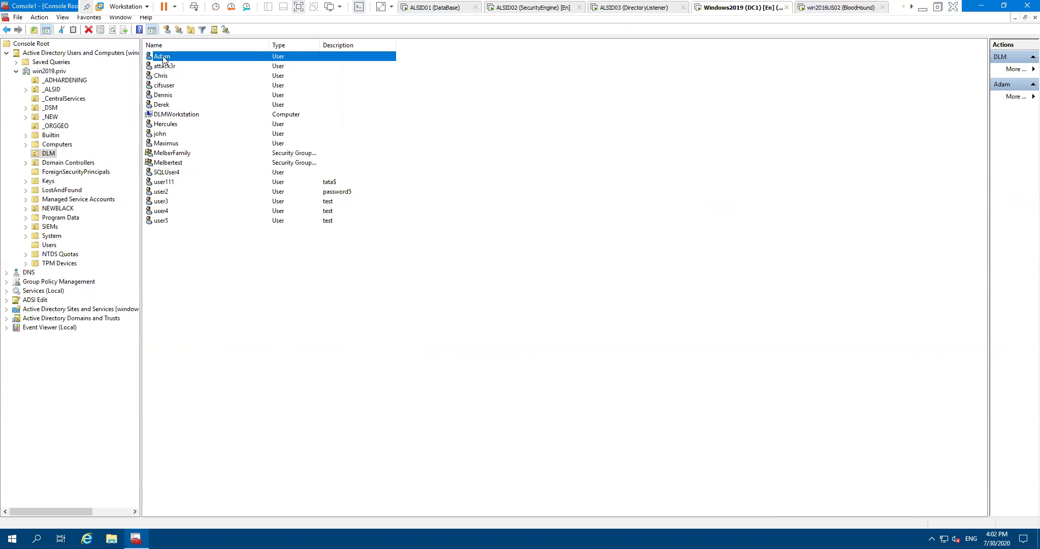
pyautogui.doubleClick(164, 57)
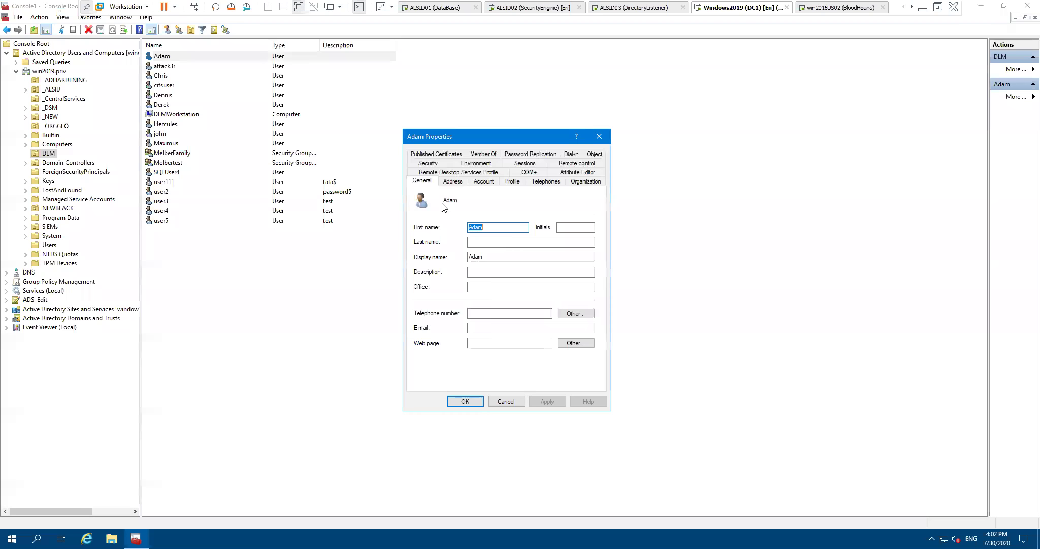
pyautogui.click(583, 175)
pyautogui.moveTo(590, 215); pyautogui.dragTo(590, 321)
pyautogui.click(592, 291)
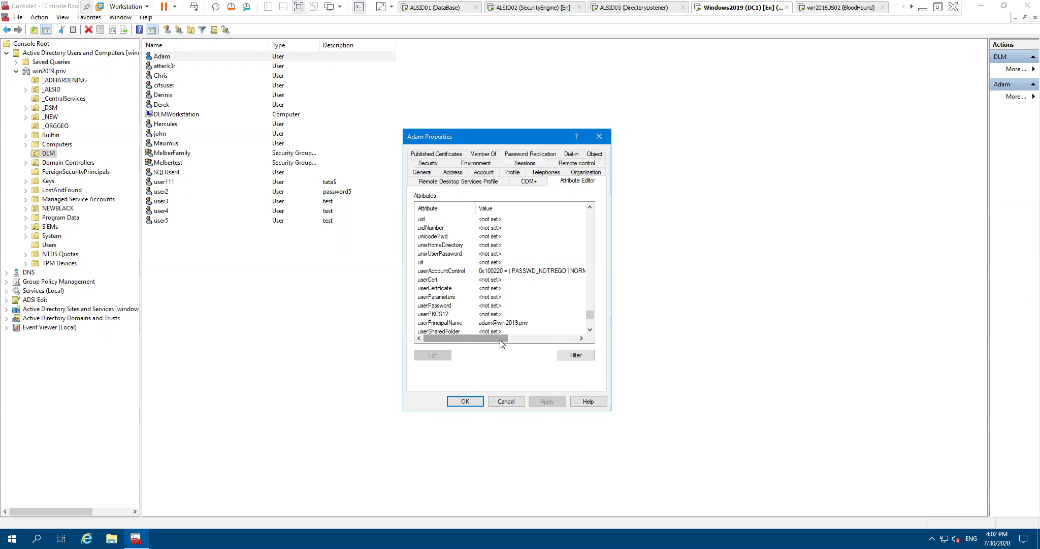
pyautogui.moveTo(497, 336); pyautogui.dragTo(523, 328)
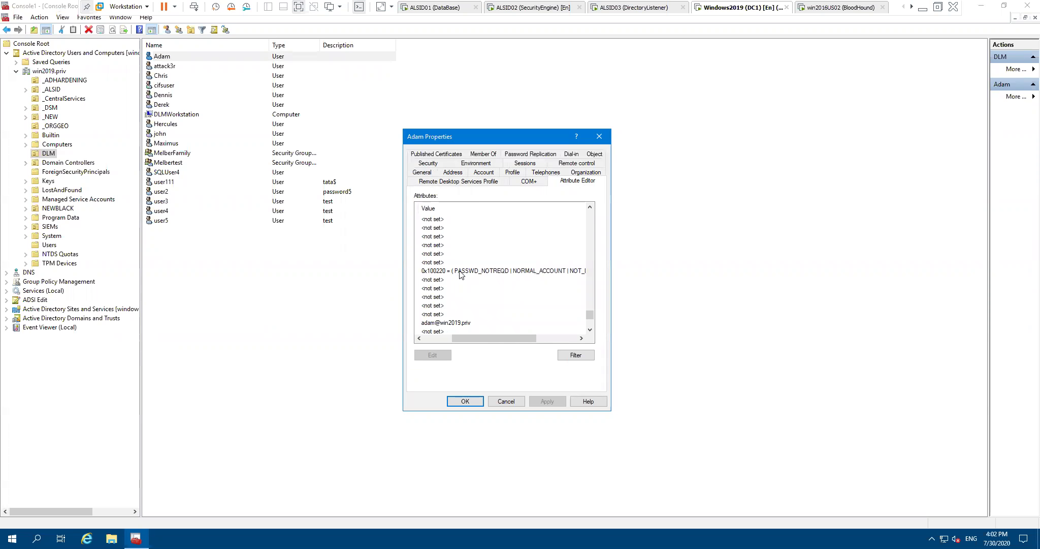
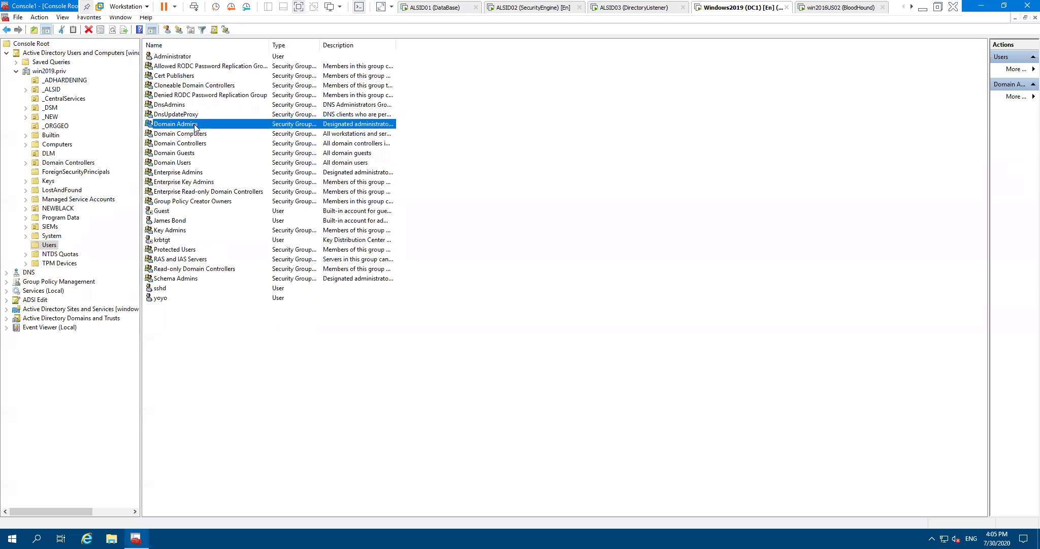
# Review the security permissions of the AdminSDHolder container under System, and close its properties
pyautogui.click(52, 237)
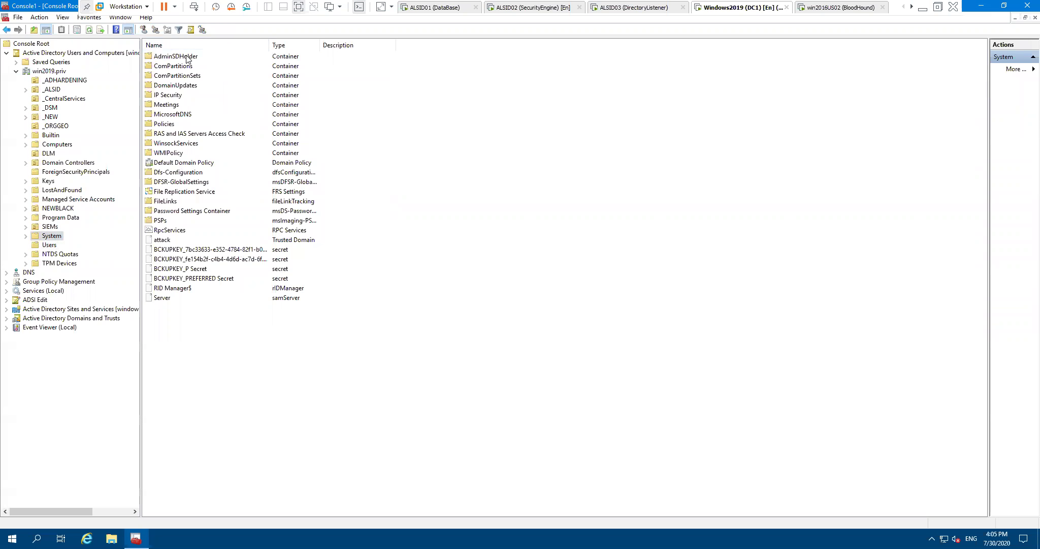
pyautogui.rightClick(178, 56)
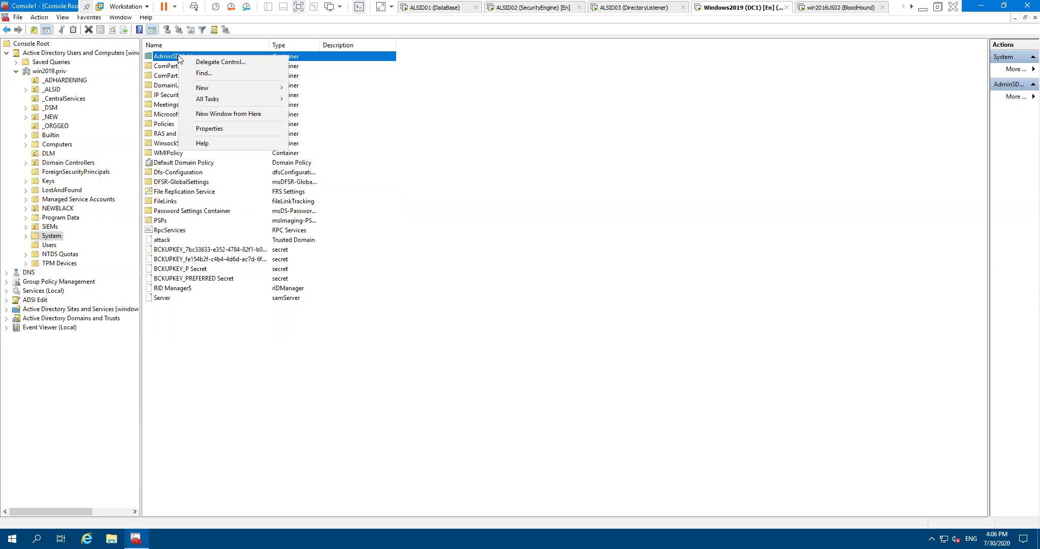
pyautogui.click(209, 128)
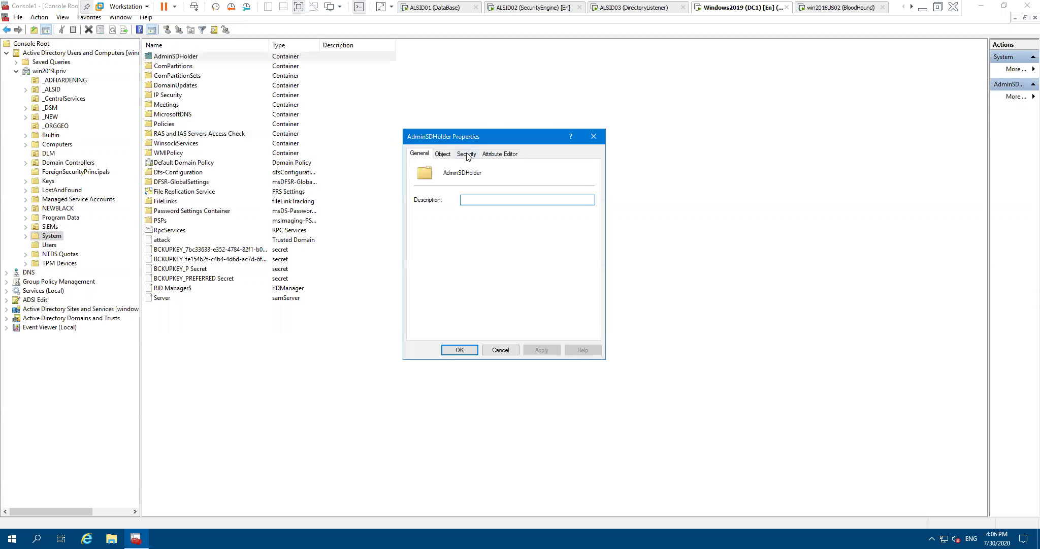
pyautogui.click(467, 153)
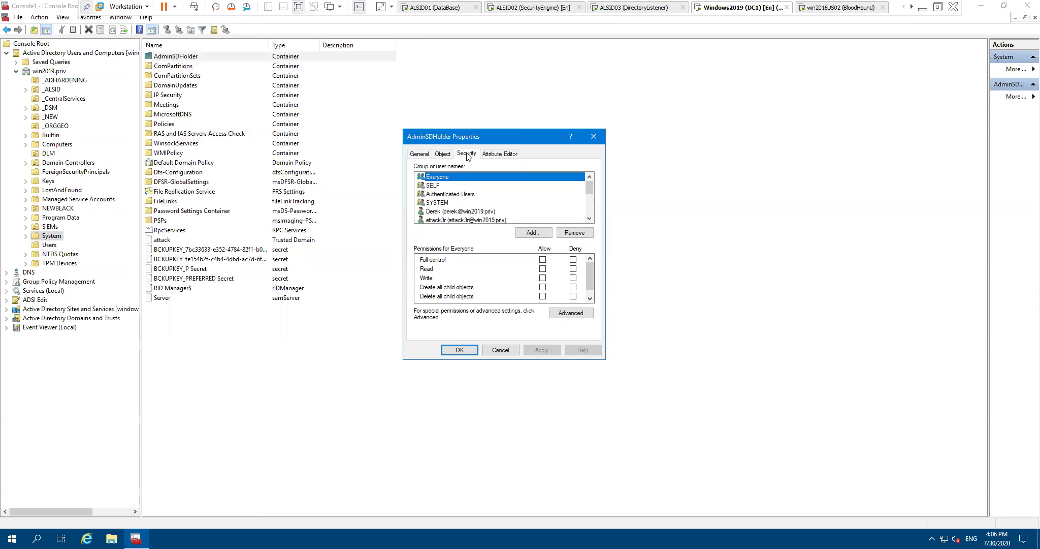
pyautogui.click(593, 136)
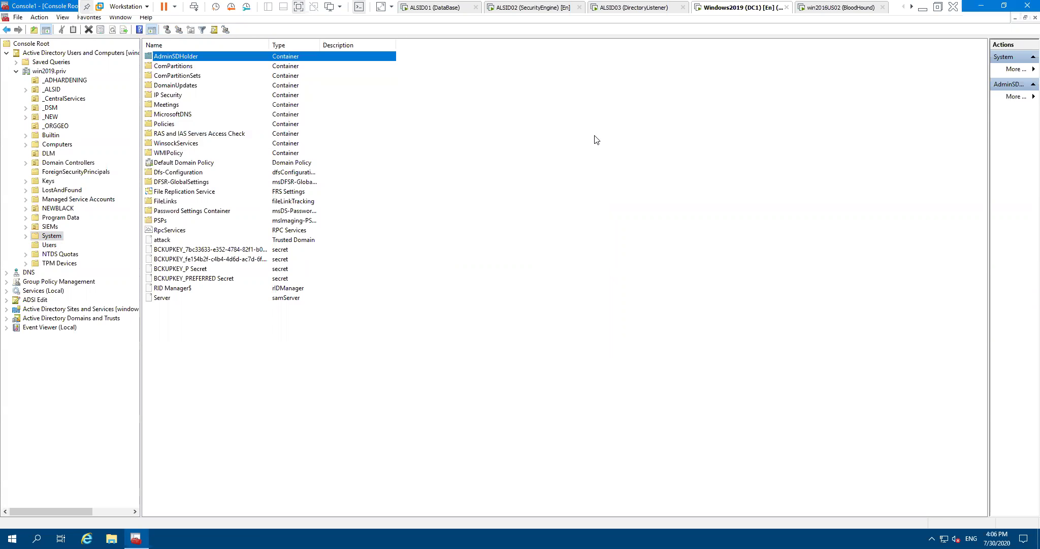
# Check the adminCount attribute of the Domain Admins group in the Users container, close its properties, and return to the System container
pyautogui.click(51, 246)
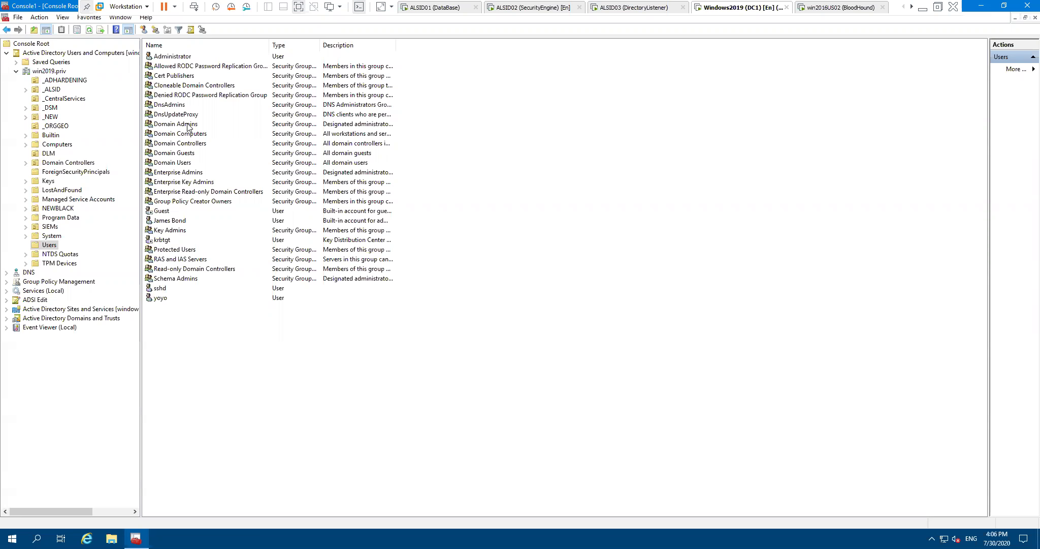
pyautogui.doubleClick(187, 125)
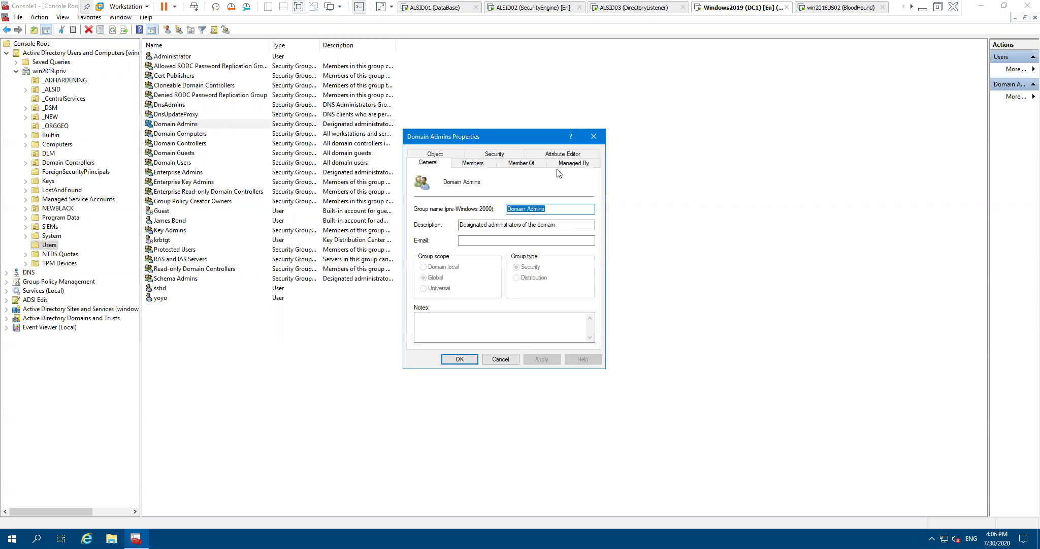
pyautogui.click(558, 155)
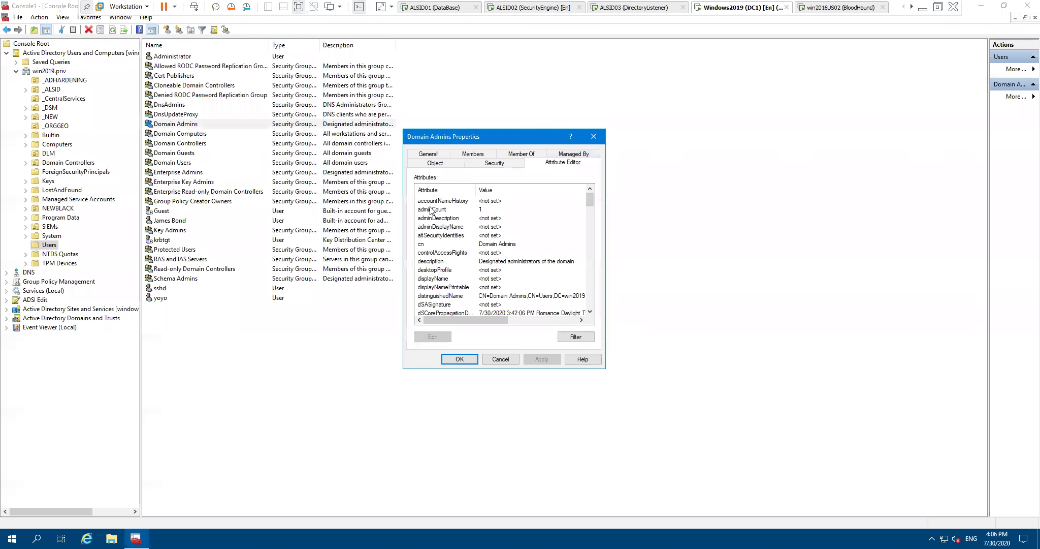
pyautogui.click(502, 359)
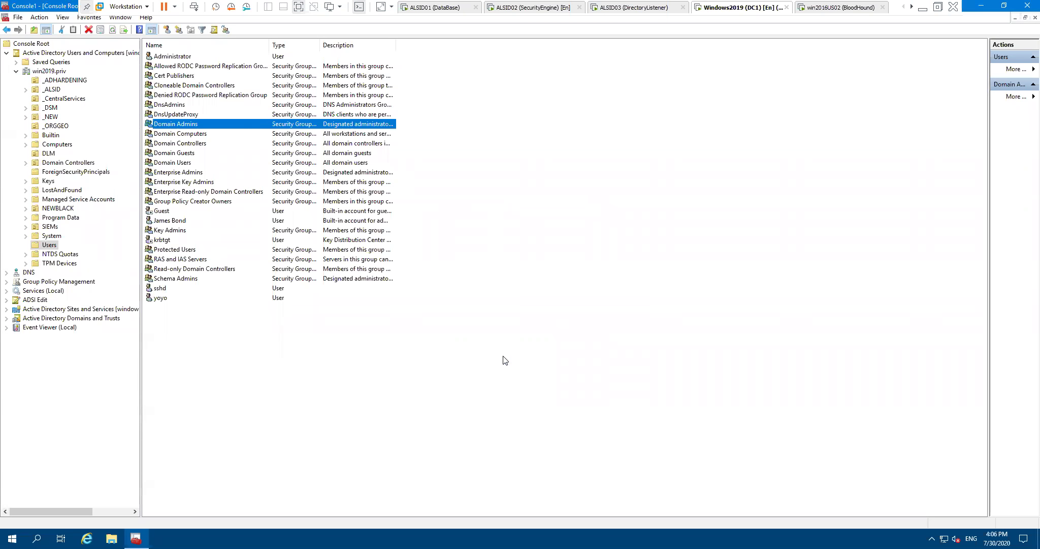
pyautogui.click(51, 236)
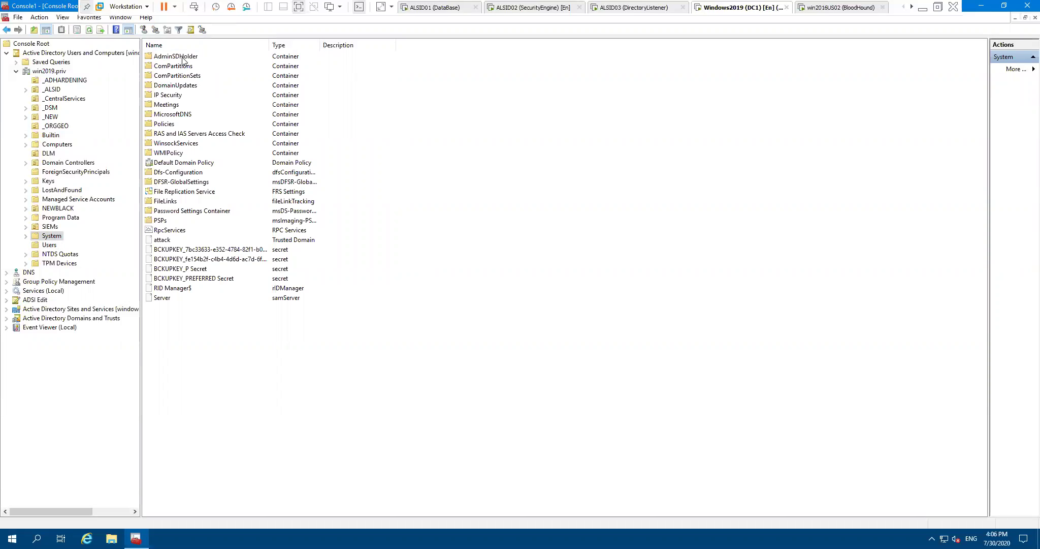
# Remove the first listed member, a user from the DLM organizational unit, from the Domain Admins group in Users
pyautogui.click(50, 246)
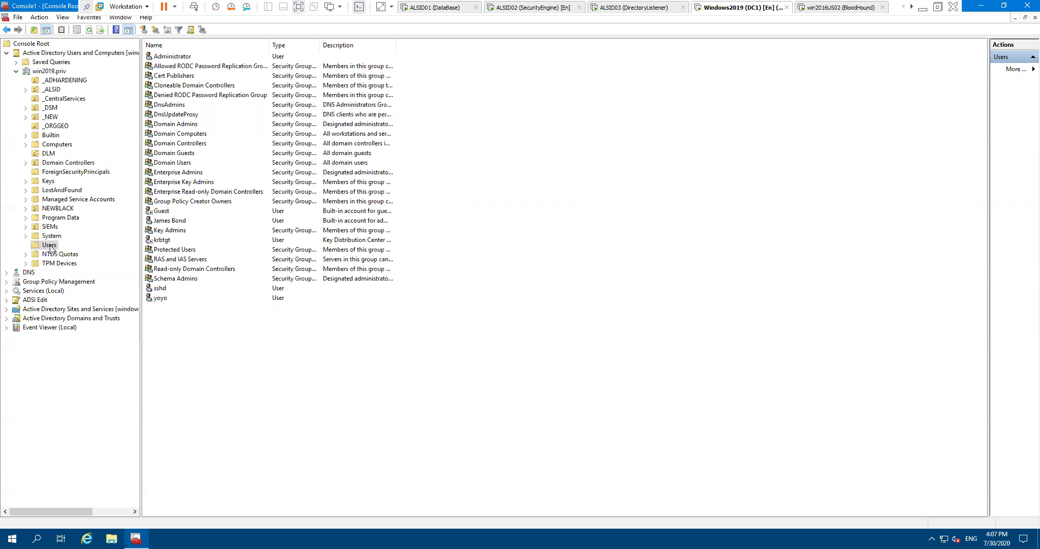
pyautogui.doubleClick(169, 125)
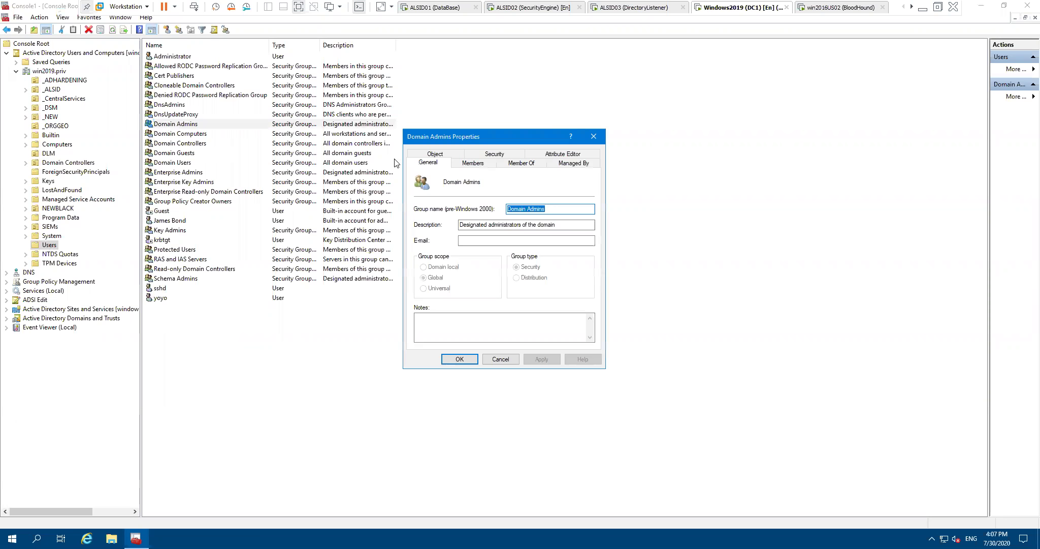
pyautogui.click(471, 164)
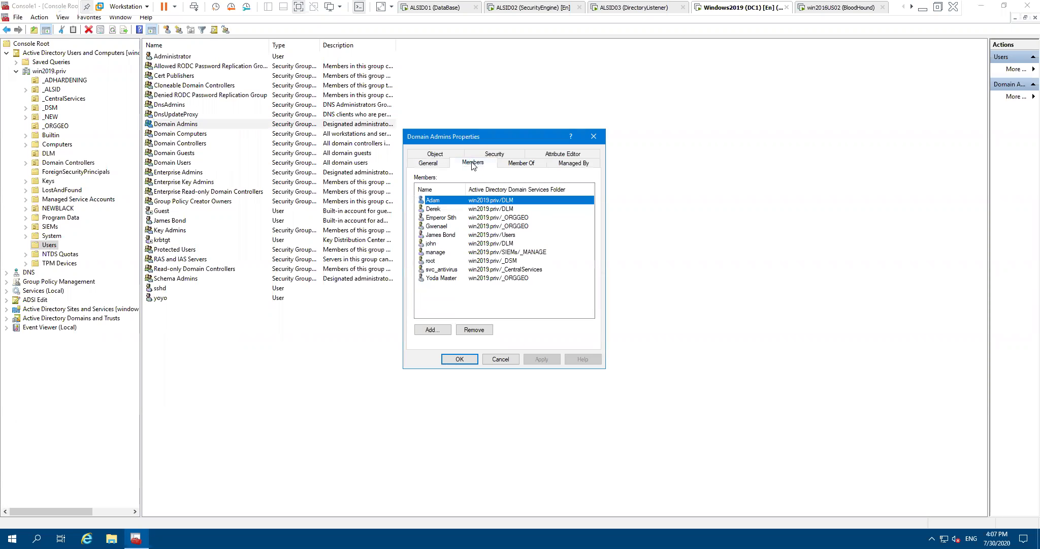
pyautogui.click(487, 331)
pyautogui.moveTo(512, 250); pyautogui.dragTo(484, 232)
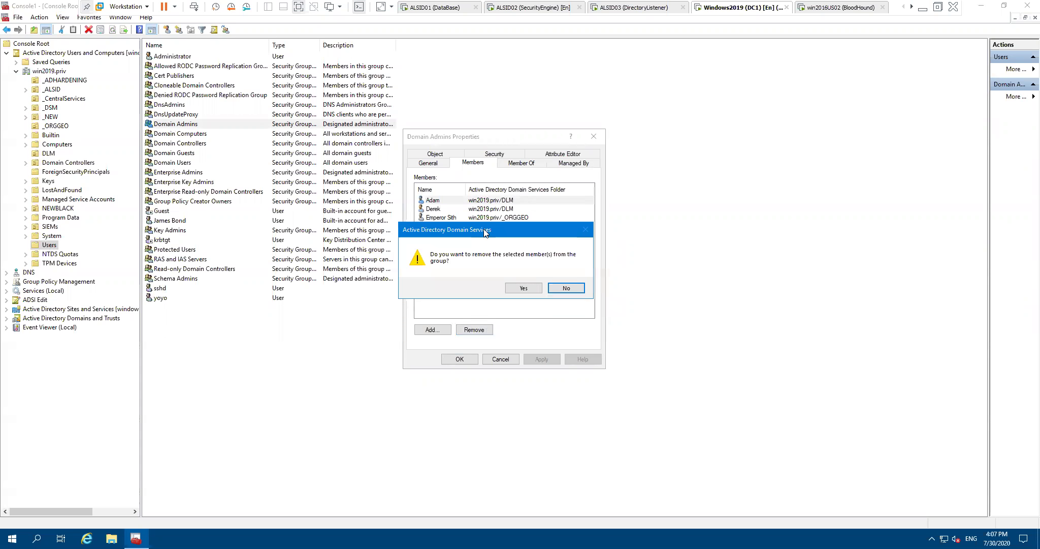
pyautogui.click(525, 288)
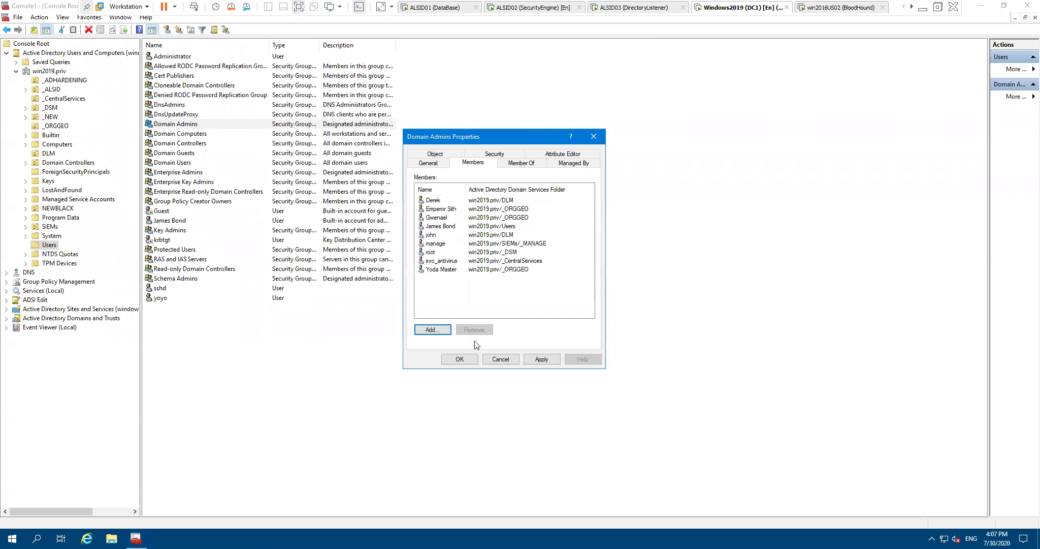
# Switch to Alsid for AD and review the DLM user's deviance under "AdminCount attribute set on standard users", closing the indicator details
pyautogui.click(564, 9)
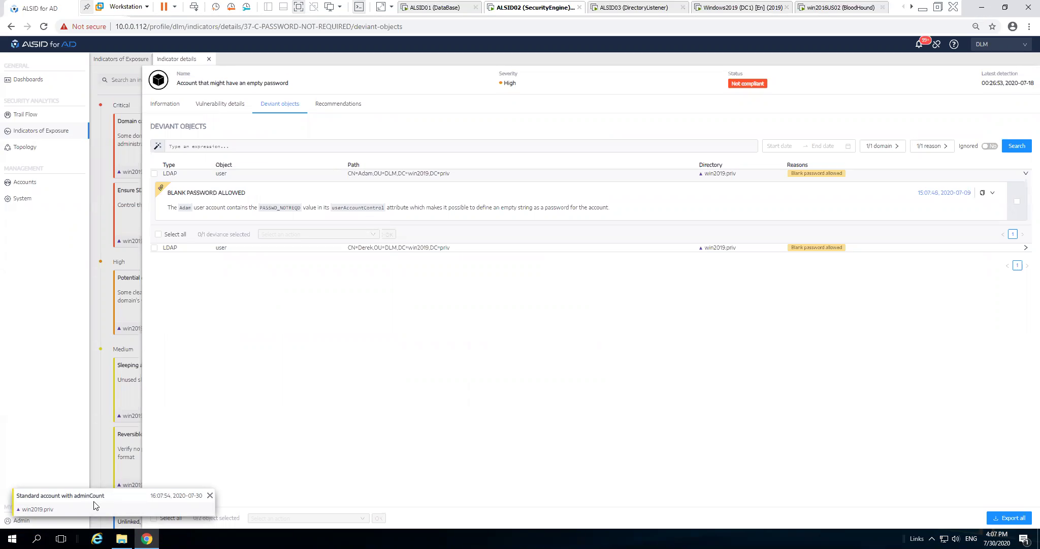
pyautogui.click(210, 59)
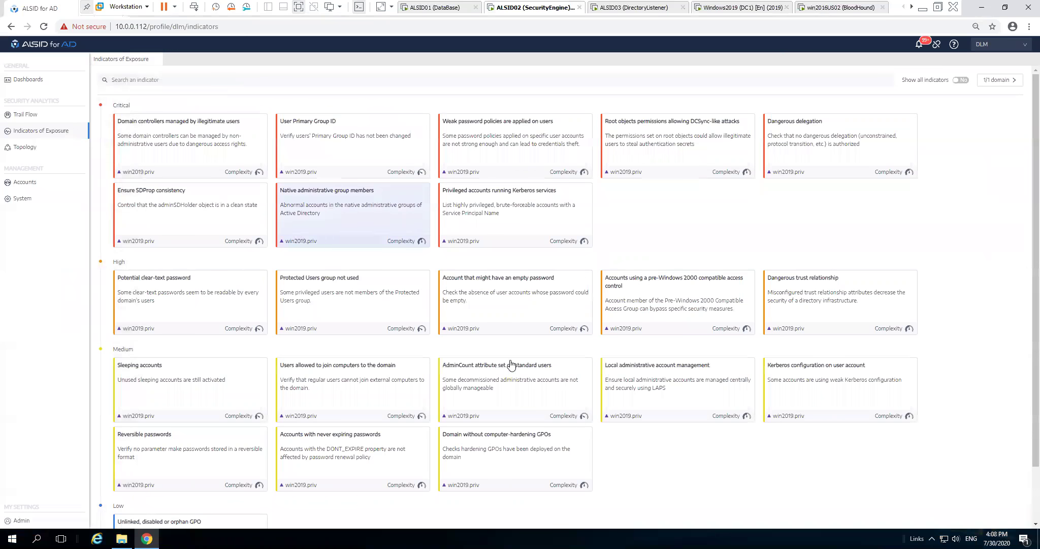
pyautogui.click(523, 383)
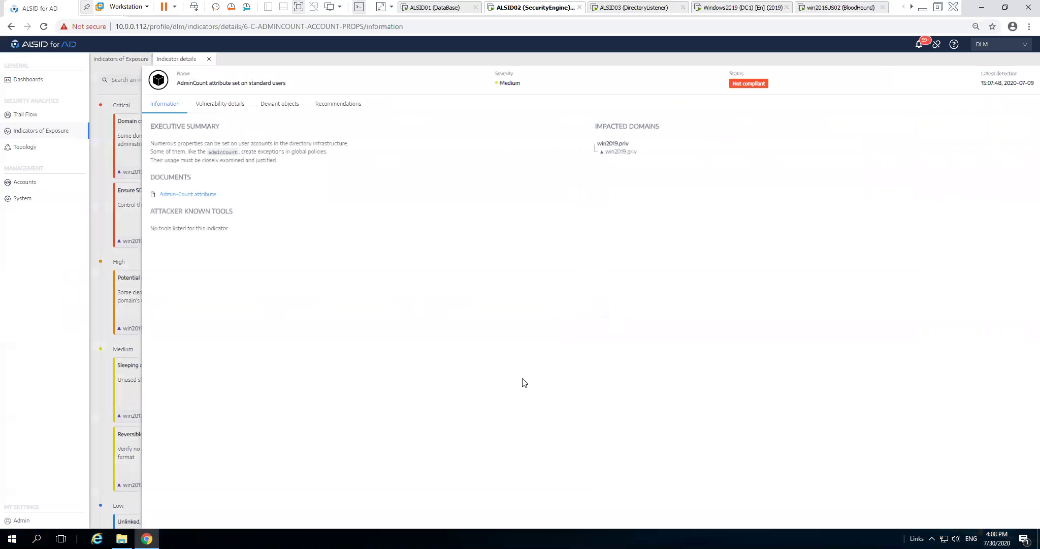
pyautogui.click(273, 108)
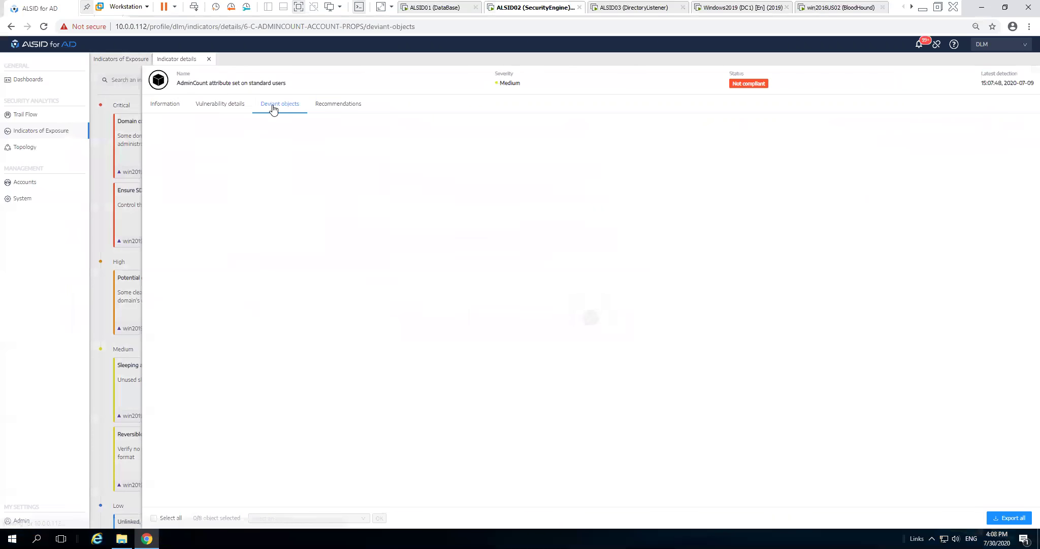
pyautogui.click(300, 235)
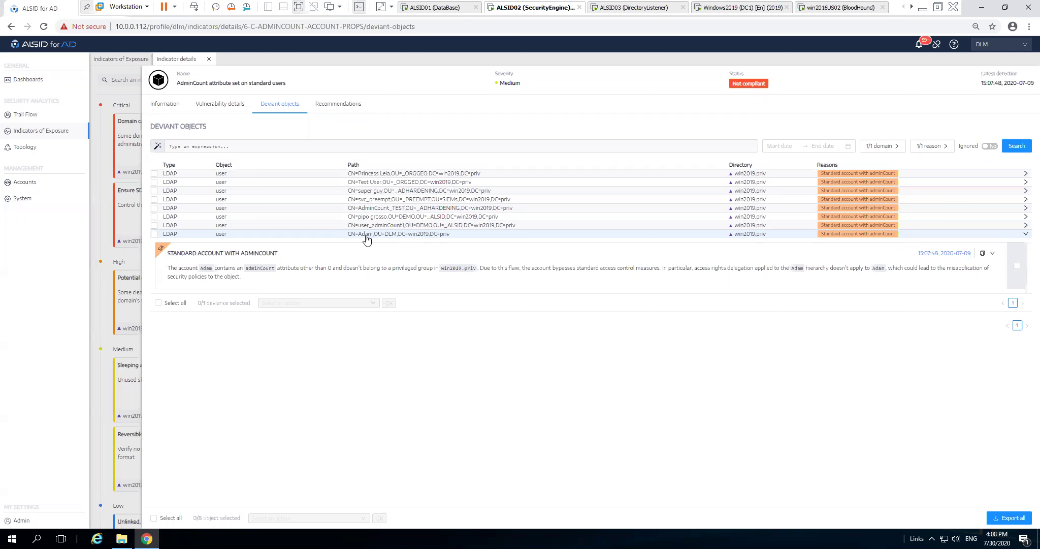
pyautogui.click(209, 59)
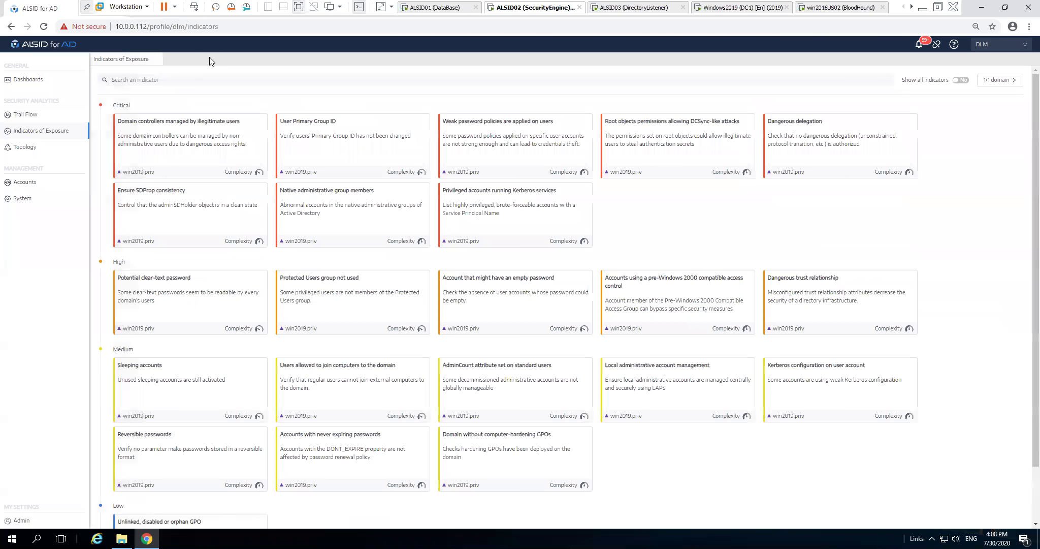
# Review the unsafe permissions on the deviant AdminSDHolder container under the "Ensure SDProp consistency" indicator, and close its details
pyautogui.click(189, 210)
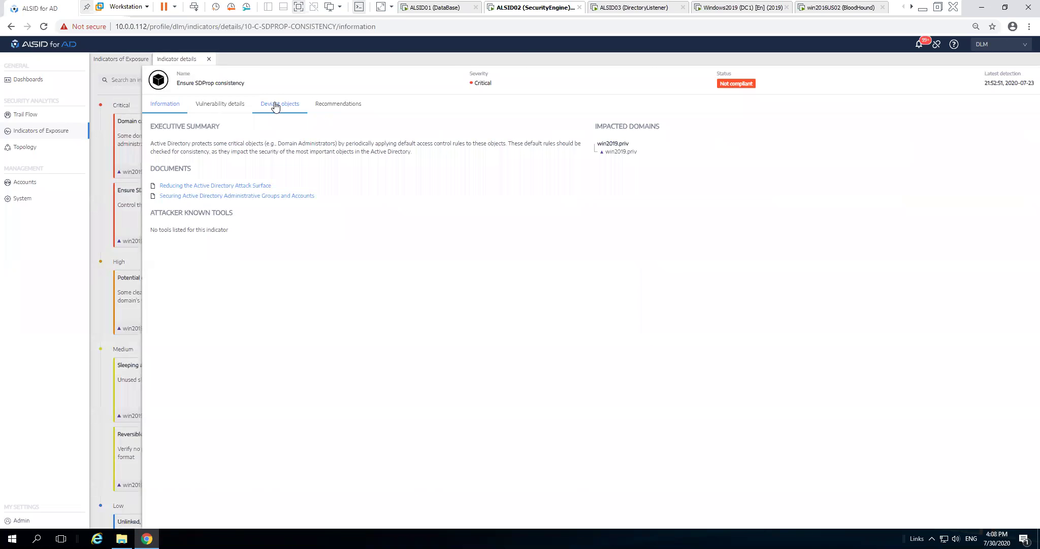
pyautogui.click(275, 106)
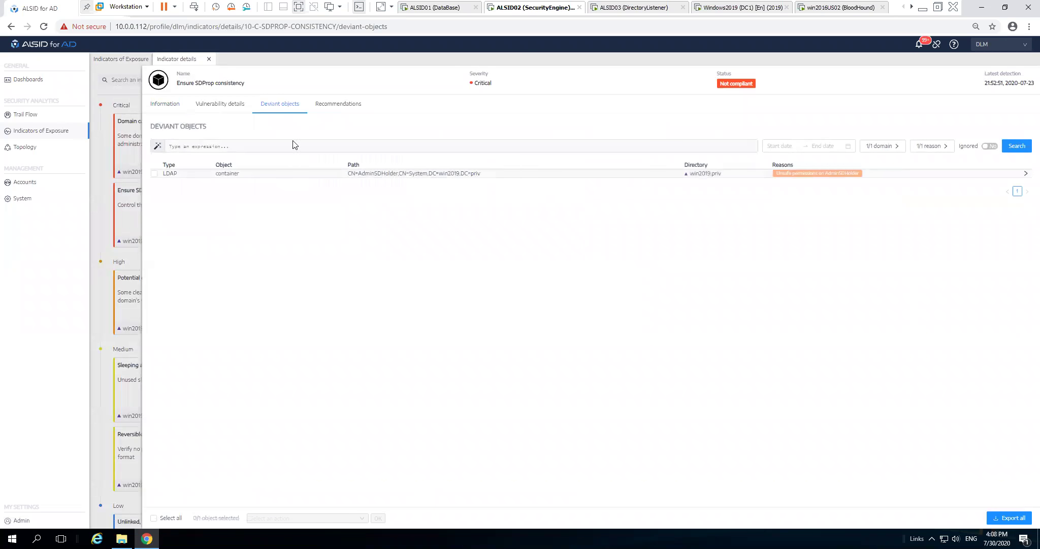
pyautogui.click(365, 175)
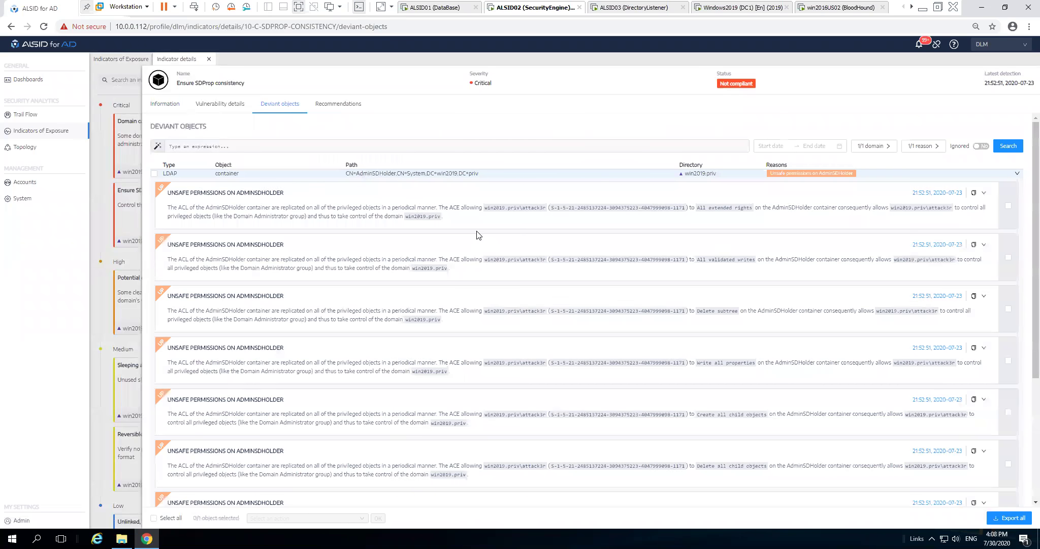
pyautogui.moveTo(522, 208); pyautogui.dragTo(545, 207)
pyautogui.click(208, 61)
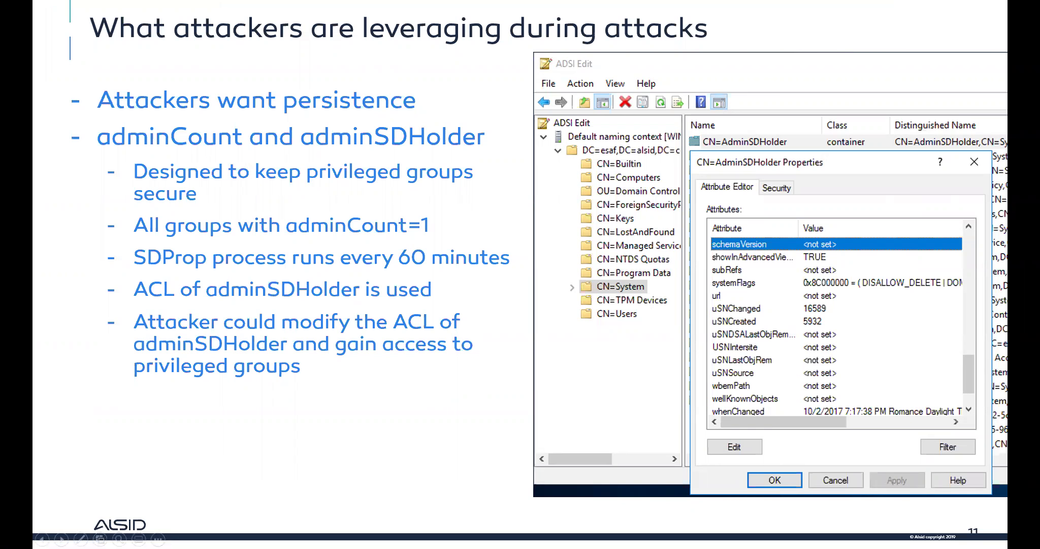
pyautogui.press('Right')
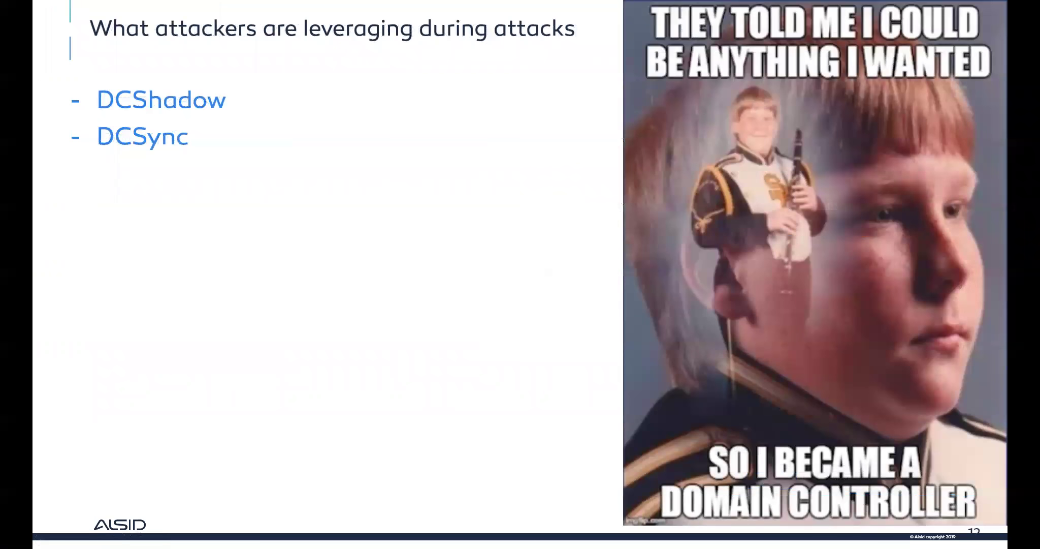